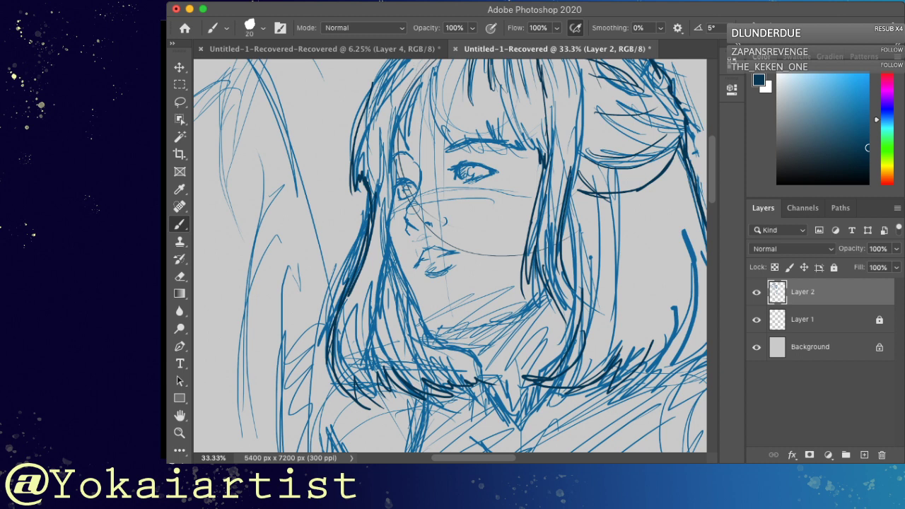
# Darken the outlines and irises of both eyes with dark blue brush strokes on Layer 2
pyautogui.moveTo(457, 167)
pyautogui.mouseDown()
pyautogui.moveTo(453, 180)
pyautogui.moveTo(469, 166)
pyautogui.moveTo(486, 169)
pyautogui.mouseUp()
pyautogui.moveTo(461, 167)
pyautogui.mouseDown()
pyautogui.moveTo(496, 164)
pyautogui.moveTo(485, 161)
pyautogui.mouseUp()
pyautogui.moveTo(480, 169); pyautogui.dragTo(494, 174)
pyautogui.moveTo(472, 184); pyautogui.dragTo(484, 180)
pyautogui.moveTo(406, 183)
pyautogui.mouseDown()
pyautogui.moveTo(417, 187)
pyautogui.moveTo(399, 195)
pyautogui.moveTo(408, 190)
pyautogui.mouseUp()
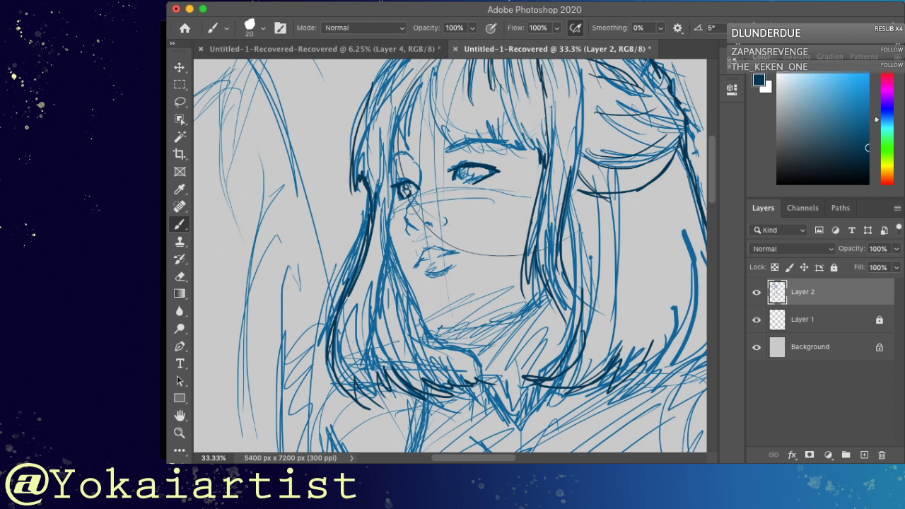
pyautogui.moveTo(466, 170)
pyautogui.mouseDown()
pyautogui.moveTo(473, 173)
pyautogui.moveTo(460, 178)
pyautogui.moveTo(474, 183)
pyautogui.mouseUp()
# Draw dark lines along the underside of the jaw and down the front of the neck
pyautogui.press('super+minus')
pyautogui.press('super+minus')
pyautogui.press('super+minus')
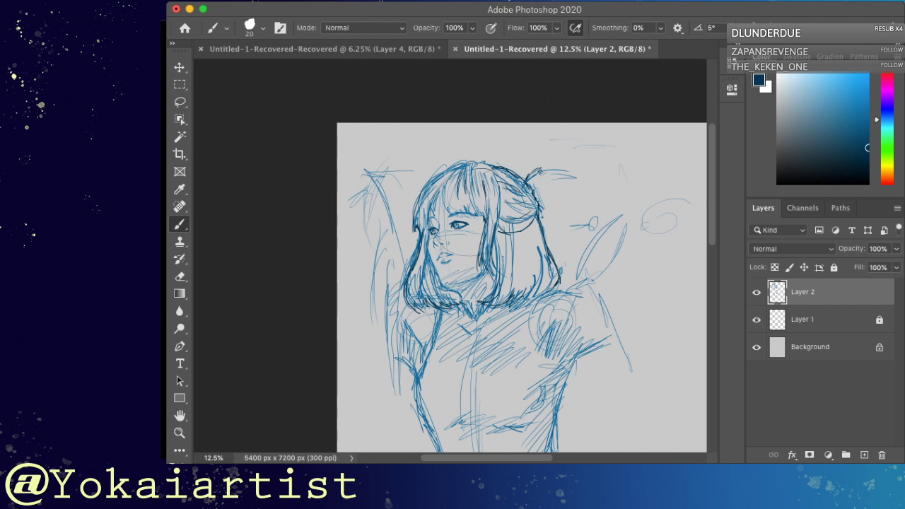
pyautogui.moveTo(427, 250); pyautogui.dragTo(435, 262)
pyautogui.moveTo(433, 262)
pyautogui.mouseDown()
pyautogui.moveTo(443, 284)
pyautogui.moveTo(468, 281)
pyautogui.mouseUp()
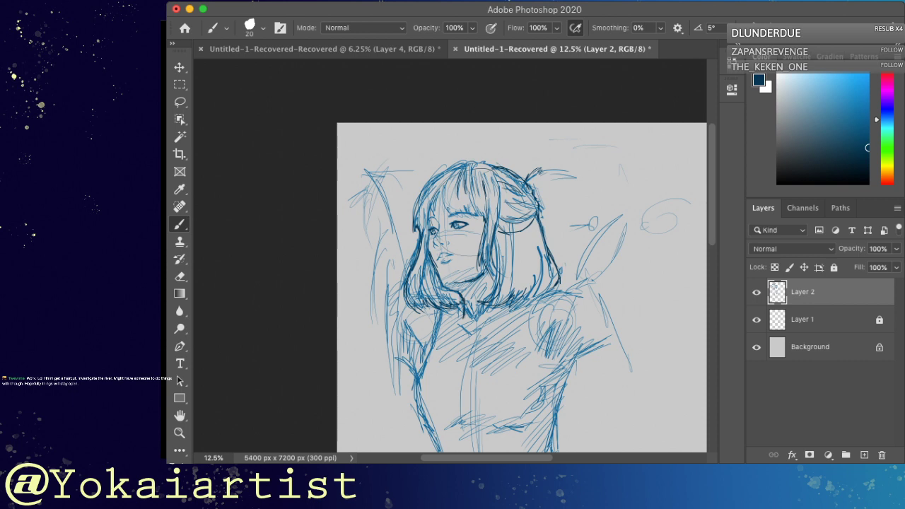
# Brush a dark contour along the far side of the face from the temple down the cheek
pyautogui.press('e')
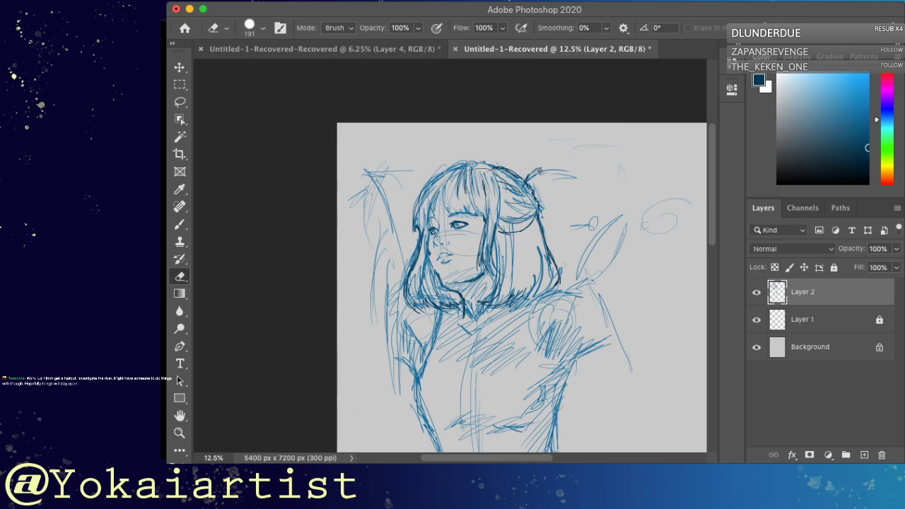
pyautogui.press('super+plus')
pyautogui.hotkey('ctrl', '+')
pyautogui.hotkey('ctrl', '+')
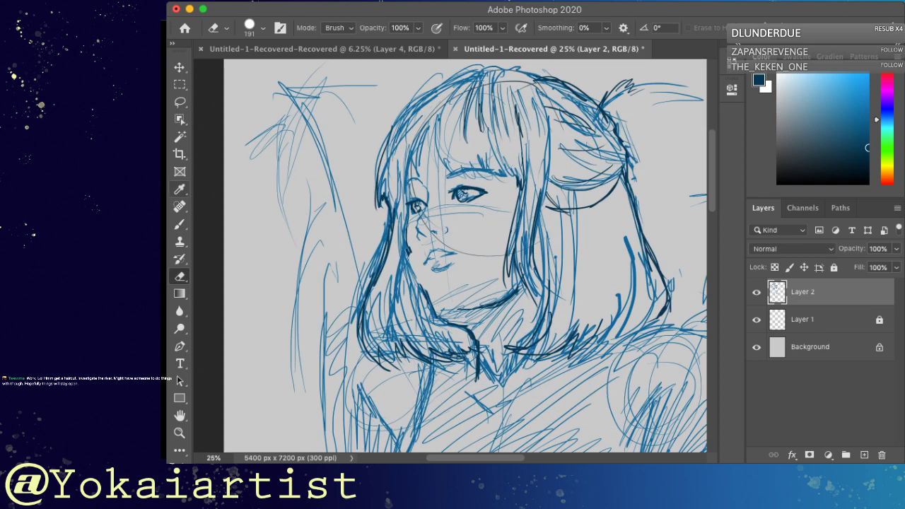
pyautogui.press('b')
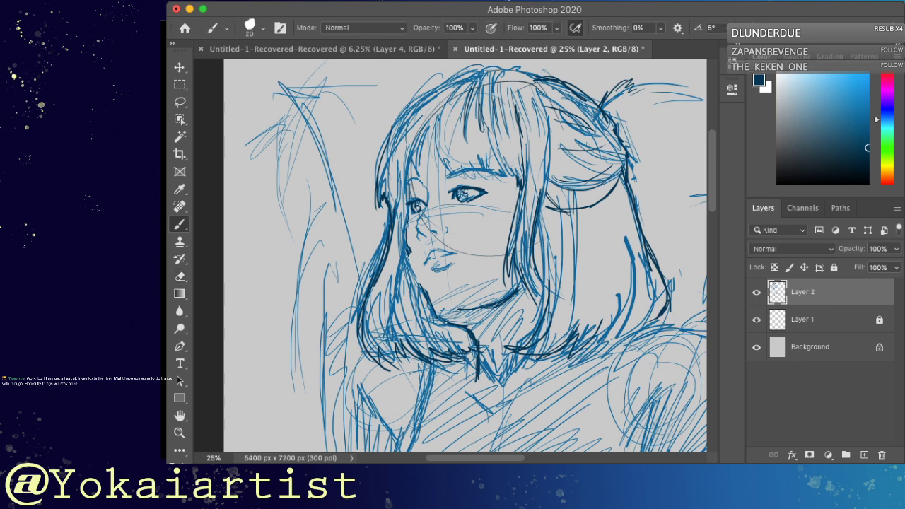
pyautogui.moveTo(405, 211); pyautogui.dragTo(402, 162)
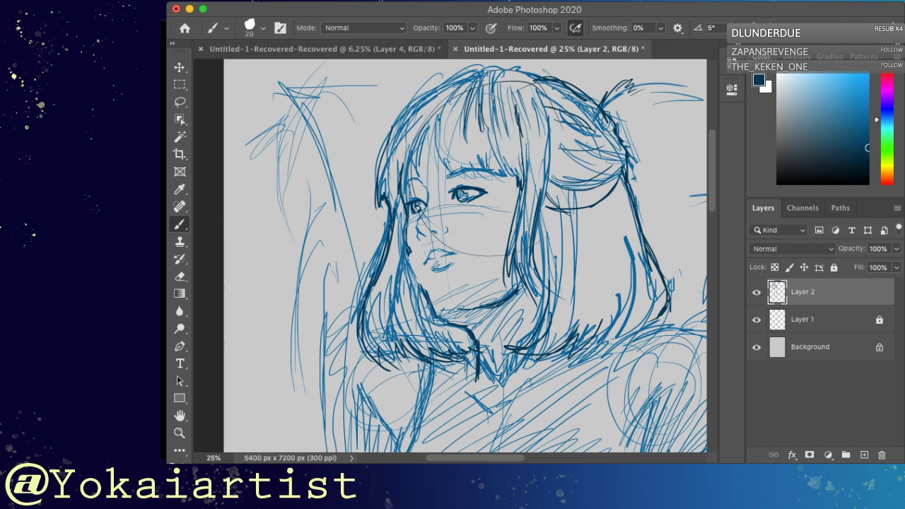
pyautogui.moveTo(406, 227); pyautogui.dragTo(413, 277)
pyautogui.moveTo(409, 256); pyautogui.dragTo(427, 290)
# Erase the excess line on the lower far cheek with a smaller eraser
pyautogui.press('e')
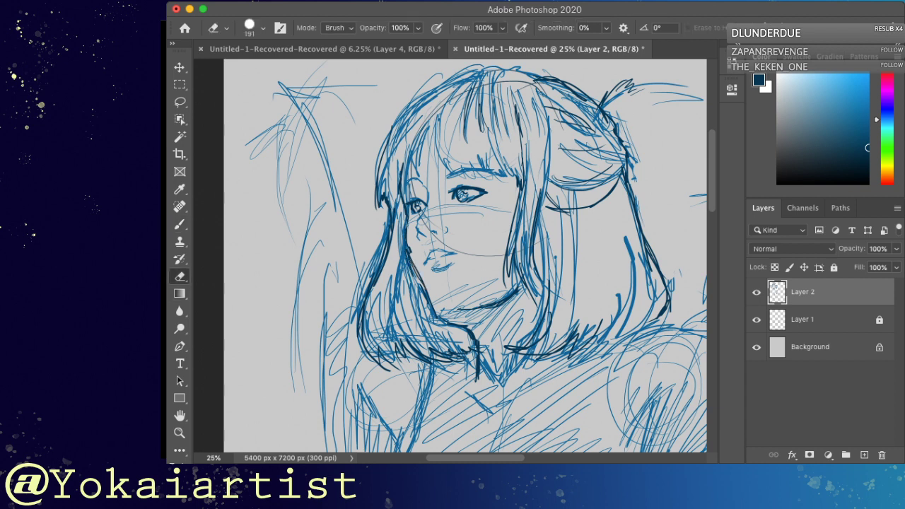
pyautogui.press('[')
pyautogui.press('[')
pyautogui.press('[')
pyautogui.press('[')
pyautogui.press('[')
pyautogui.press('[')
pyautogui.moveTo(418, 276)
pyautogui.mouseDown()
pyautogui.moveTo(411, 254)
pyautogui.moveTo(426, 290)
pyautogui.mouseUp()
# Retrace the far cheek down to the chin with the brush, then reinforce the jaw's underside and the neck lines
pyautogui.press('b')
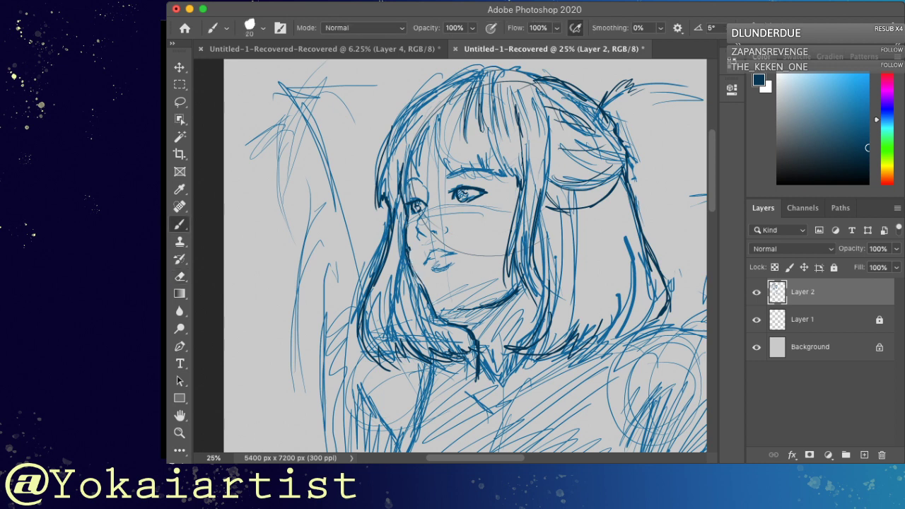
pyautogui.moveTo(408, 254); pyautogui.dragTo(446, 321)
pyautogui.moveTo(449, 320)
pyautogui.mouseDown()
pyautogui.moveTo(479, 340)
pyautogui.moveTo(461, 308)
pyautogui.moveTo(474, 307)
pyautogui.mouseUp()
pyautogui.moveTo(457, 321); pyautogui.dragTo(485, 310)
pyautogui.moveTo(464, 321); pyautogui.dragTo(502, 307)
pyautogui.moveTo(479, 324)
pyautogui.mouseDown()
pyautogui.moveTo(527, 286)
pyautogui.moveTo(511, 342)
pyautogui.mouseUp()
pyautogui.moveTo(516, 311); pyautogui.dragTo(511, 343)
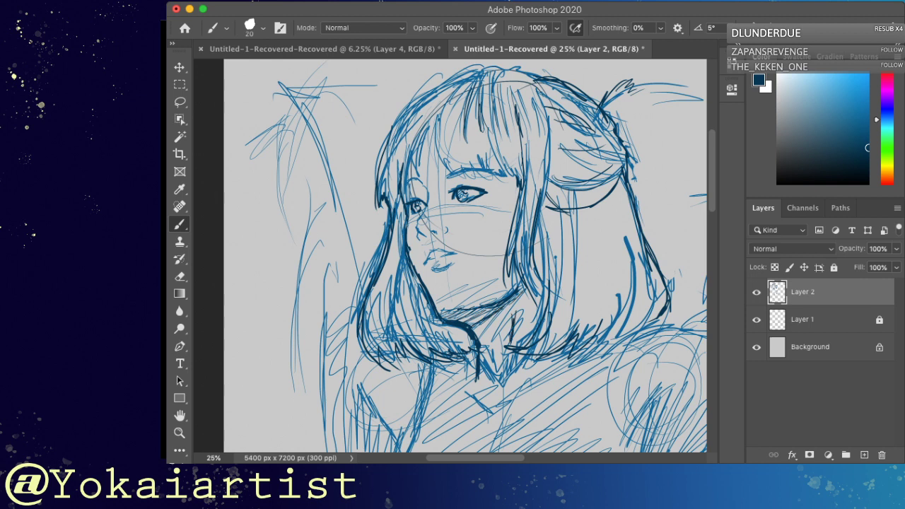
pyautogui.press('super+minus')
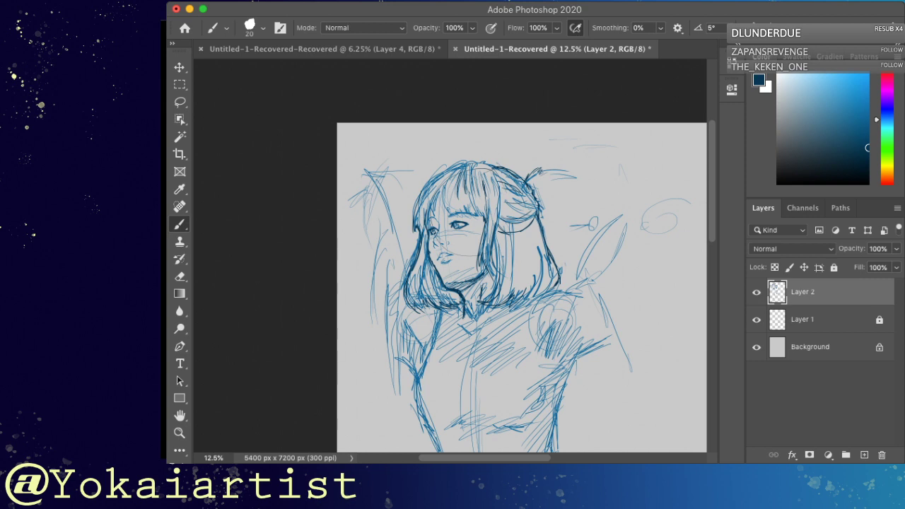
pyautogui.press('super+Tab')
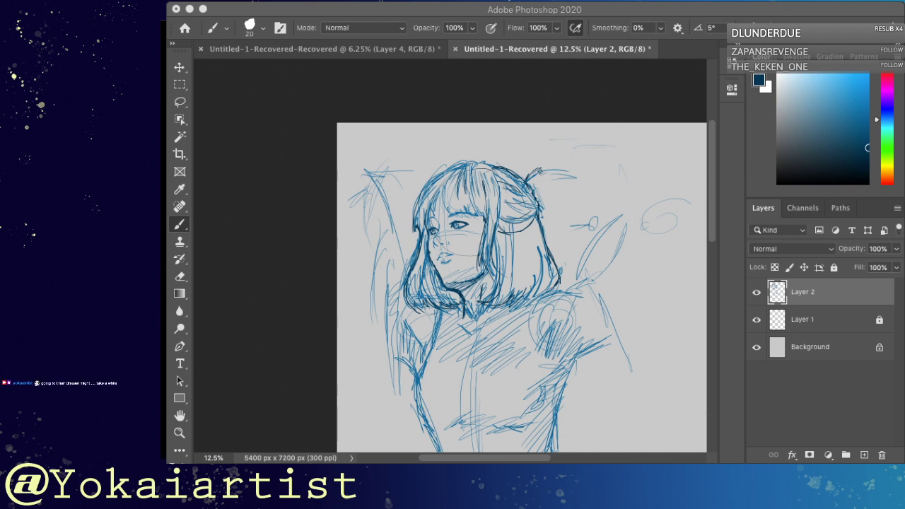
pyautogui.press('super+Tab')
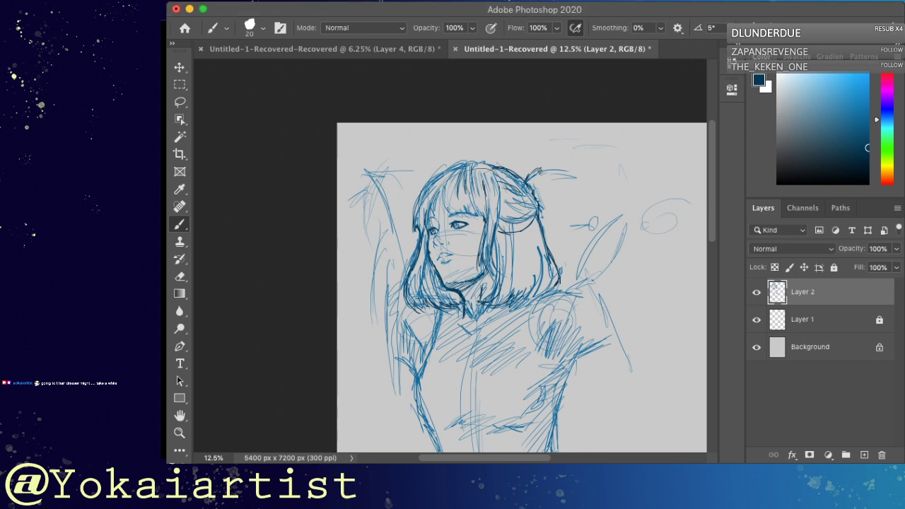
# Add dark strands to the bangs, the crown and the tied-back section of the hair
pyautogui.moveTo(456, 178)
pyautogui.mouseDown()
pyautogui.moveTo(453, 202)
pyautogui.moveTo(451, 183)
pyautogui.moveTo(440, 212)
pyautogui.moveTo(461, 217)
pyautogui.moveTo(436, 213)
pyautogui.moveTo(427, 224)
pyautogui.mouseUp()
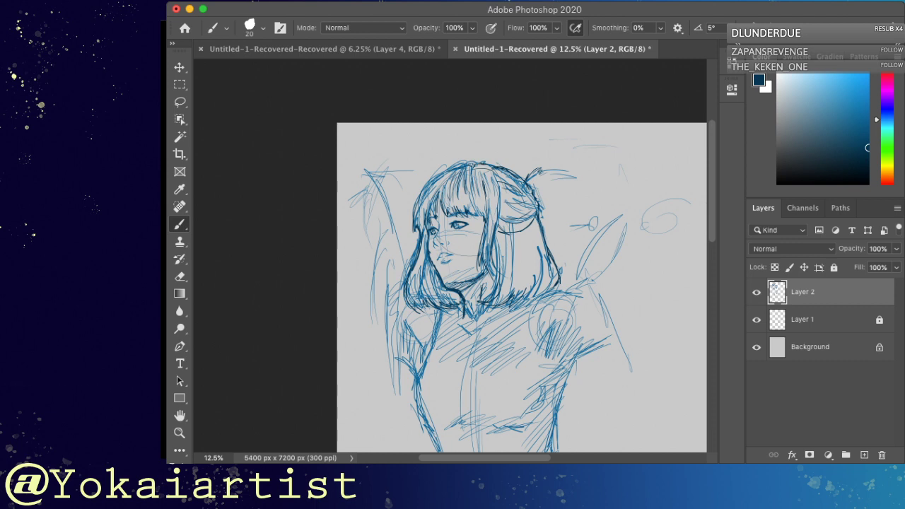
pyautogui.moveTo(433, 184); pyautogui.dragTo(417, 211)
pyautogui.moveTo(429, 186); pyautogui.dragTo(417, 225)
pyautogui.moveTo(461, 178); pyautogui.dragTo(459, 195)
pyautogui.moveTo(463, 177)
pyautogui.mouseDown()
pyautogui.moveTo(461, 197)
pyautogui.moveTo(467, 183)
pyautogui.moveTo(477, 184)
pyautogui.mouseUp()
pyautogui.moveTo(482, 176)
pyautogui.mouseDown()
pyautogui.moveTo(478, 190)
pyautogui.moveTo(503, 204)
pyautogui.mouseUp()
pyautogui.moveTo(530, 203); pyautogui.dragTo(512, 203)
pyautogui.moveTo(525, 213); pyautogui.dragTo(510, 216)
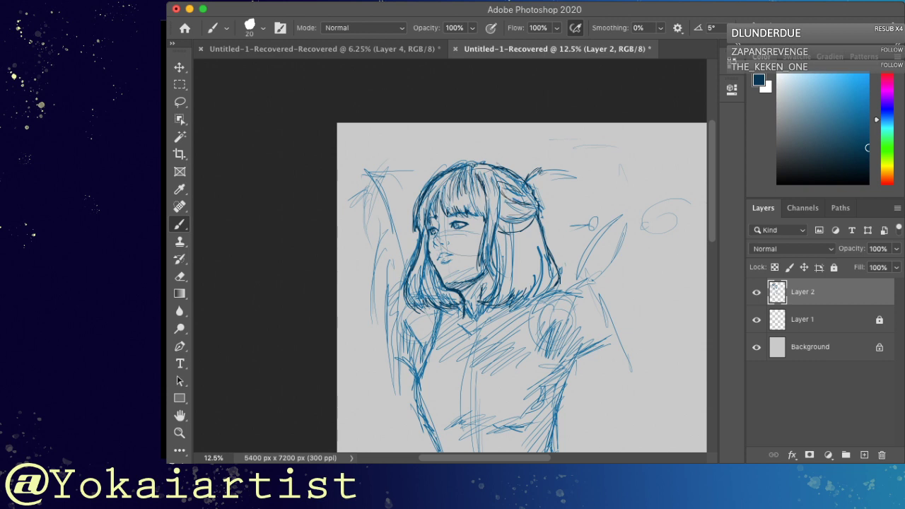
# Draw loose wisps at the hair tie and long strands down the back section of the hair
pyautogui.moveTo(532, 185); pyautogui.dragTo(554, 179)
pyautogui.moveTo(541, 193)
pyautogui.mouseDown()
pyautogui.moveTo(560, 188)
pyautogui.moveTo(557, 205)
pyautogui.mouseUp()
pyautogui.moveTo(516, 236)
pyautogui.mouseDown()
pyautogui.moveTo(520, 288)
pyautogui.moveTo(502, 293)
pyautogui.mouseUp()
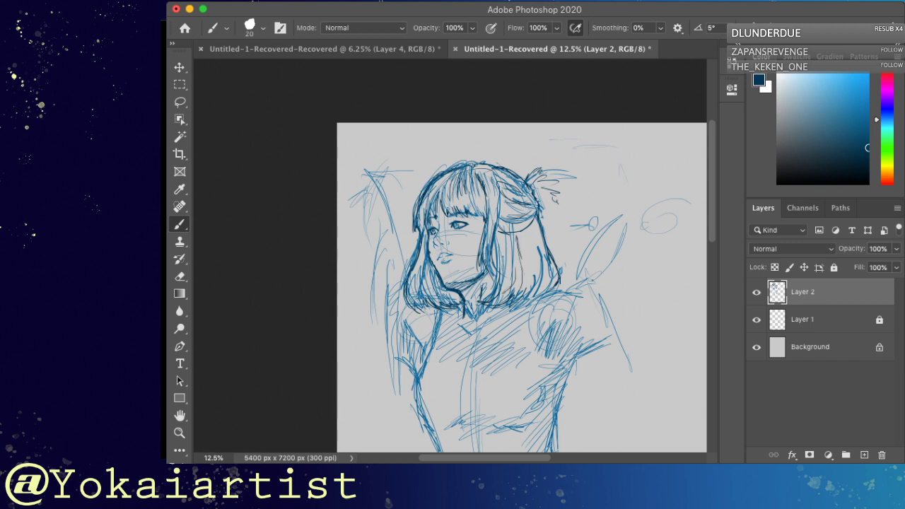
# Hatch shading at the near underarm and outline the sleeve openings on both shoulders in dark blue
pyautogui.moveTo(546, 341)
pyautogui.mouseDown()
pyautogui.moveTo(571, 324)
pyautogui.moveTo(561, 328)
pyautogui.moveTo(577, 333)
pyautogui.moveTo(574, 348)
pyautogui.mouseUp()
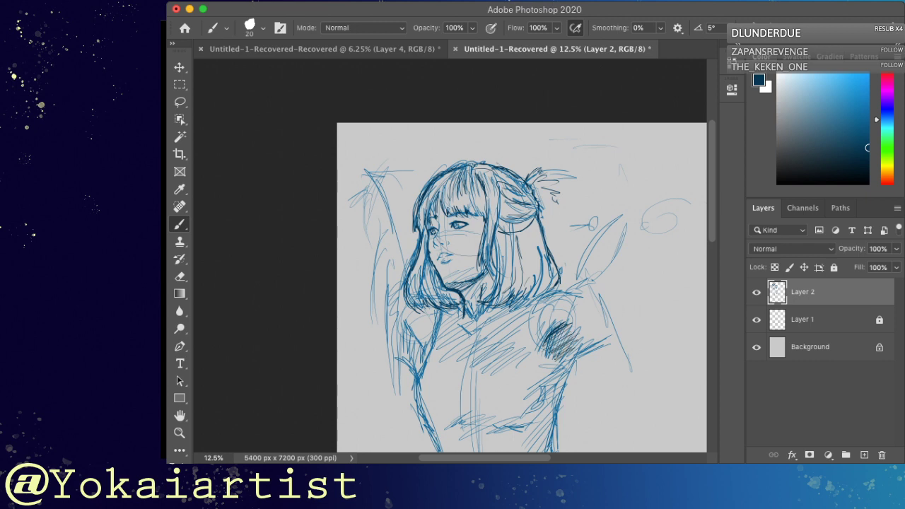
pyautogui.moveTo(554, 294)
pyautogui.mouseDown()
pyautogui.moveTo(534, 311)
pyautogui.moveTo(543, 296)
pyautogui.moveTo(537, 356)
pyautogui.mouseUp()
pyautogui.moveTo(537, 307)
pyautogui.mouseDown()
pyautogui.moveTo(535, 332)
pyautogui.moveTo(558, 370)
pyautogui.moveTo(600, 340)
pyautogui.mouseUp()
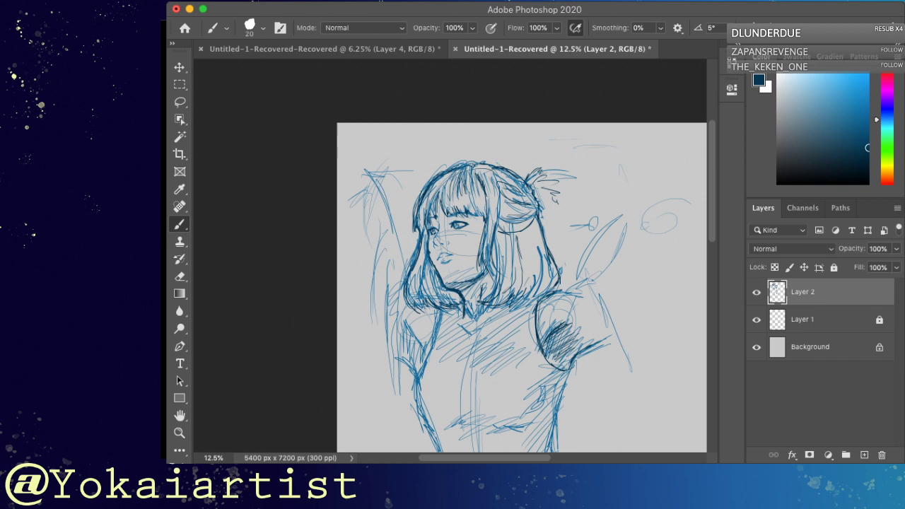
pyautogui.moveTo(410, 334); pyautogui.dragTo(425, 355)
pyautogui.moveTo(404, 324)
pyautogui.mouseDown()
pyautogui.moveTo(423, 367)
pyautogui.moveTo(399, 359)
pyautogui.mouseUp()
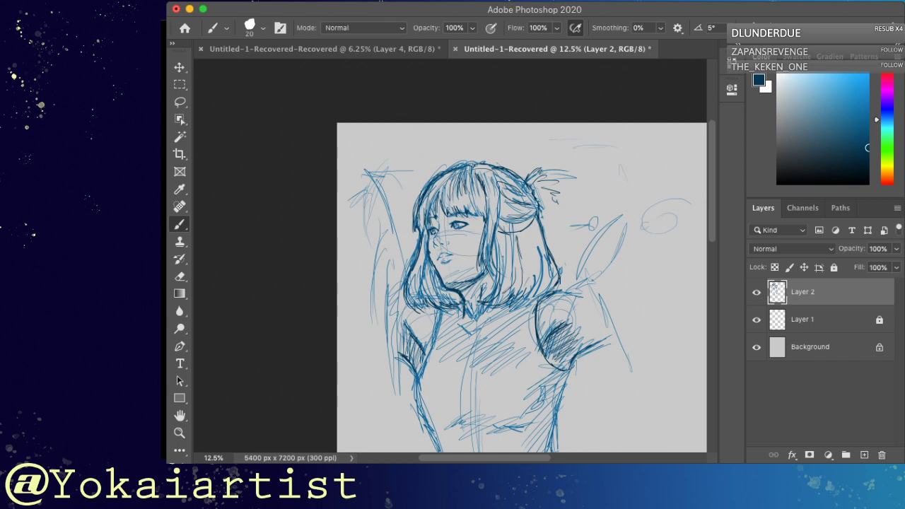
# Darken the far eyebrow, the nose bridge and nostril, the near eye's lower lid and the line between the lips
pyautogui.press('super+plus')
pyautogui.press('super+plus')
pyautogui.press('super+plus')
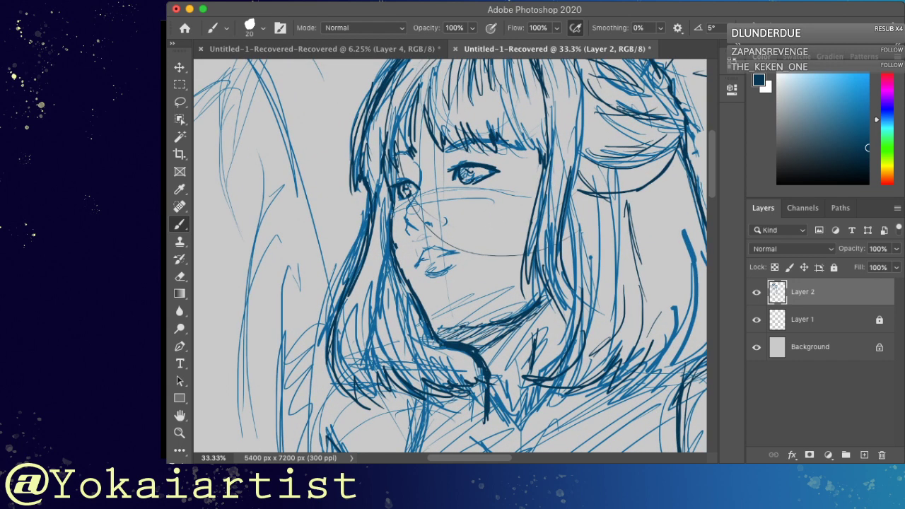
pyautogui.moveTo(404, 179)
pyautogui.mouseDown()
pyautogui.moveTo(415, 182)
pyautogui.moveTo(414, 160)
pyautogui.mouseUp()
pyautogui.moveTo(411, 153)
pyautogui.mouseDown()
pyautogui.moveTo(392, 157)
pyautogui.moveTo(424, 182)
pyautogui.moveTo(404, 215)
pyautogui.moveTo(422, 235)
pyautogui.mouseUp()
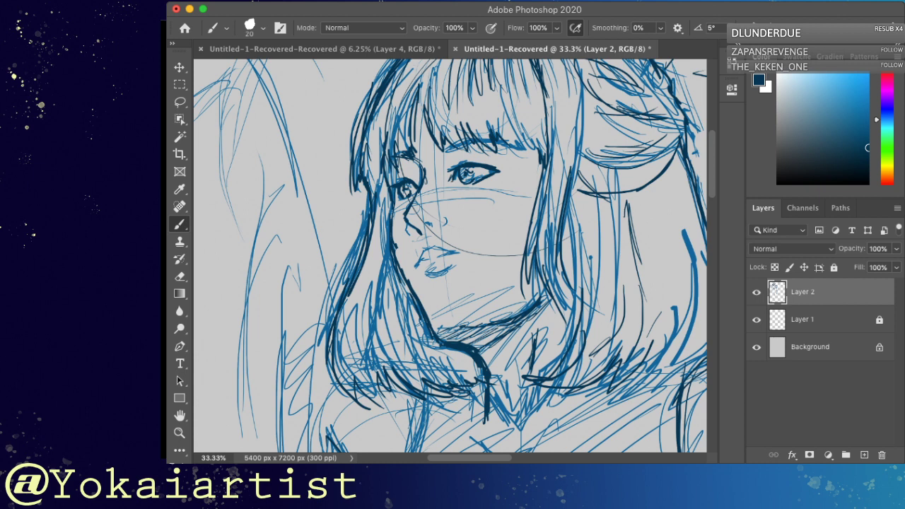
pyautogui.moveTo(453, 181); pyautogui.dragTo(462, 183)
pyautogui.moveTo(442, 215)
pyautogui.mouseDown()
pyautogui.moveTo(432, 248)
pyautogui.moveTo(448, 255)
pyautogui.mouseUp()
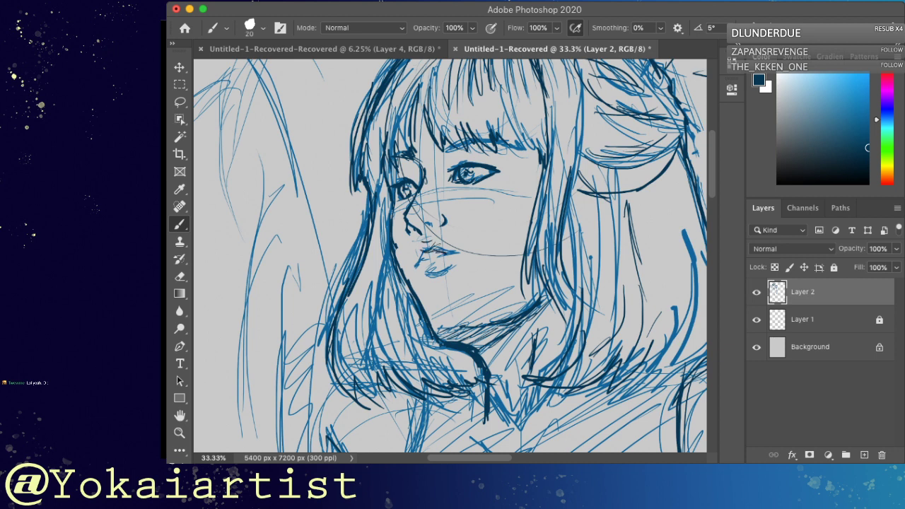